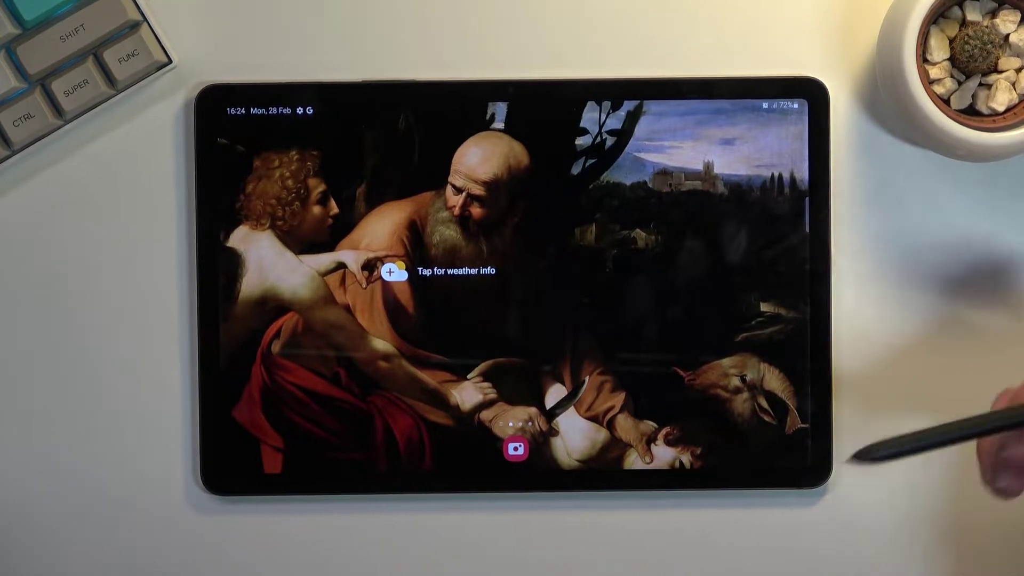
# Step: Expand the full Quick settings panel and bring up the power menu from its power icon
pyautogui.moveTo(760, 107); pyautogui.dragTo(808, 284)
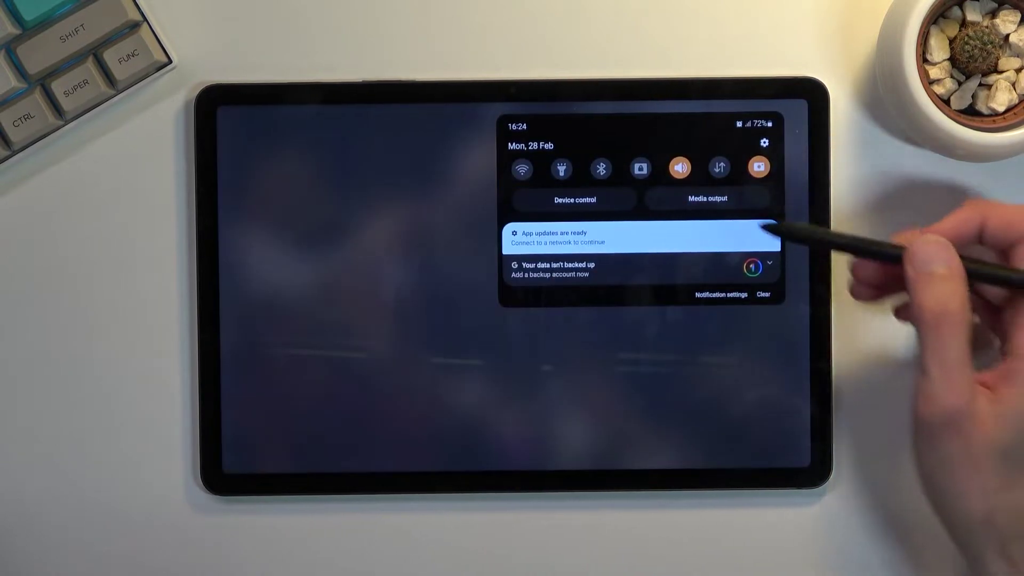
pyautogui.moveTo(743, 136); pyautogui.dragTo(822, 216)
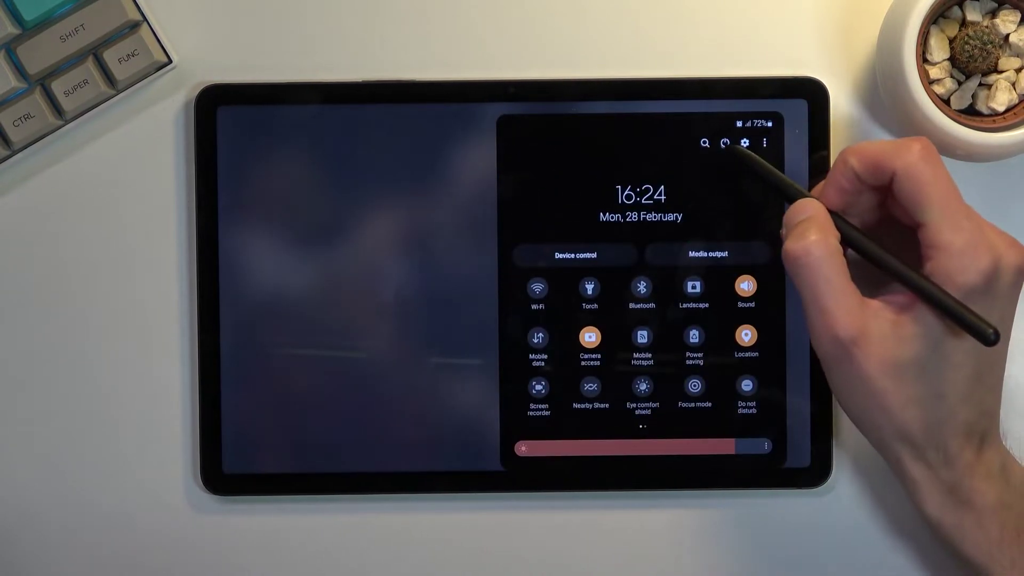
pyautogui.click(724, 142)
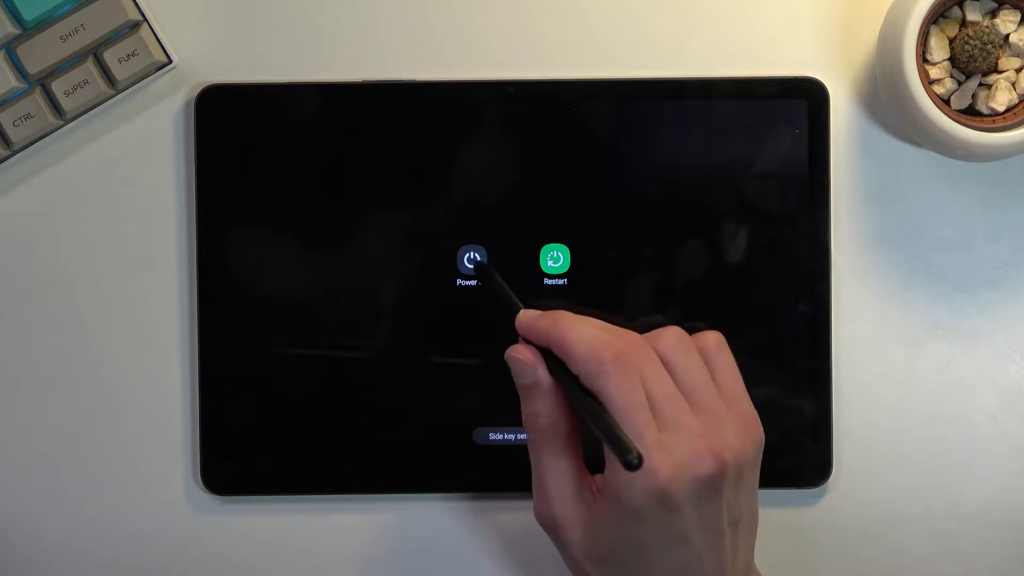
# Step: Hold Power off for the Safe mode prompt and reboot the tablet into Safe mode
pyautogui.click(473, 259)
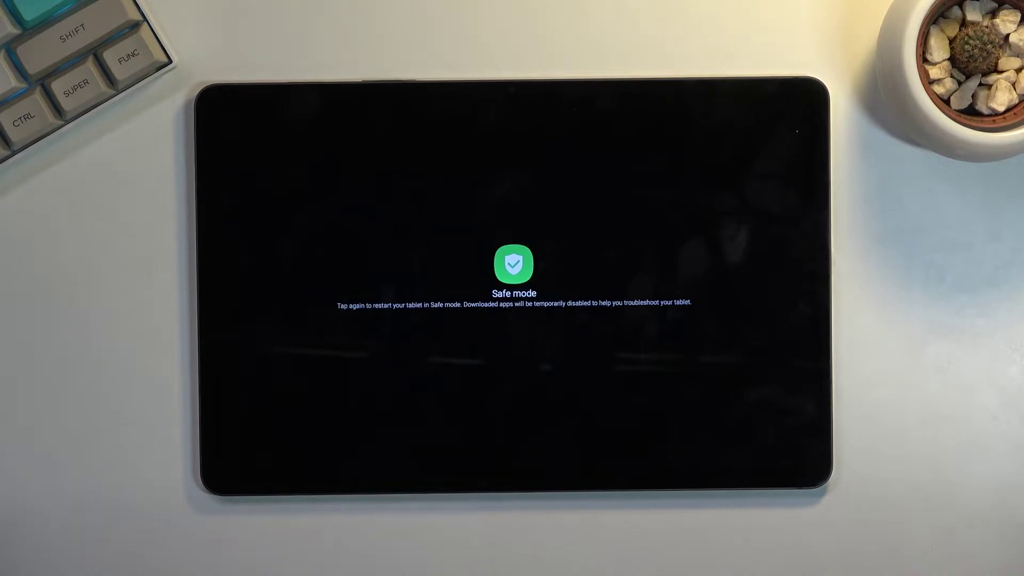
pyautogui.click(513, 264)
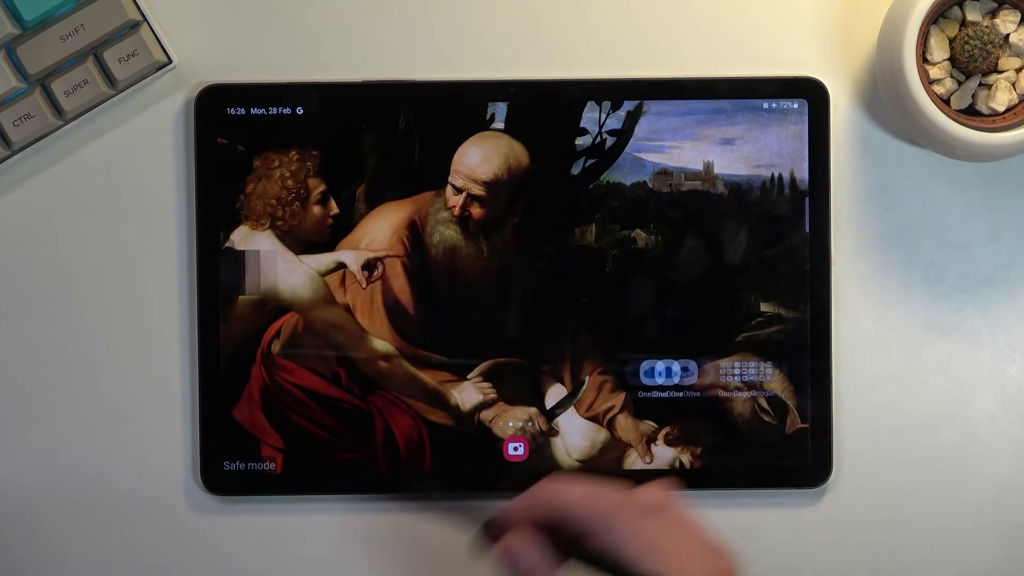
# Step: Swipe up from the Safe mode home screen to reveal the app drawer
pyautogui.moveTo(752, 422); pyautogui.dragTo(703, 280)
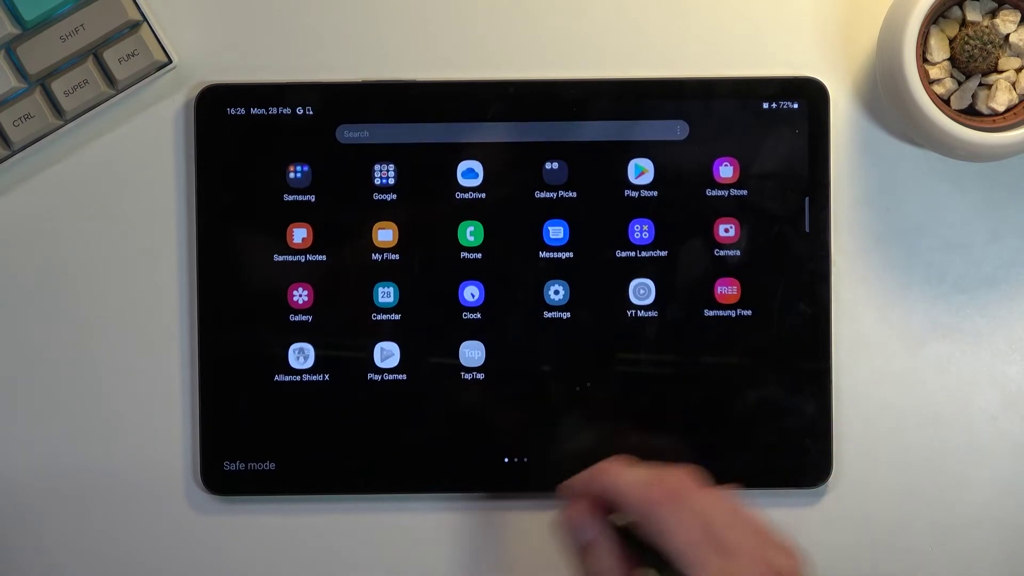
# Step: Page through the app drawer to page 3, where the games appear greyed out
pyautogui.moveTo(680, 400); pyautogui.dragTo(440, 399)
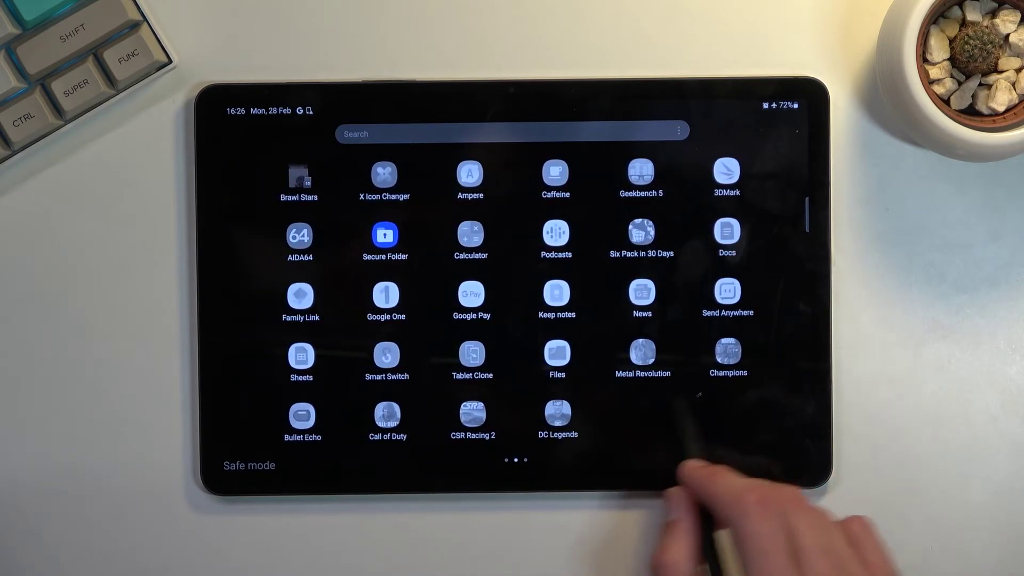
pyautogui.moveTo(664, 416); pyautogui.dragTo(449, 416)
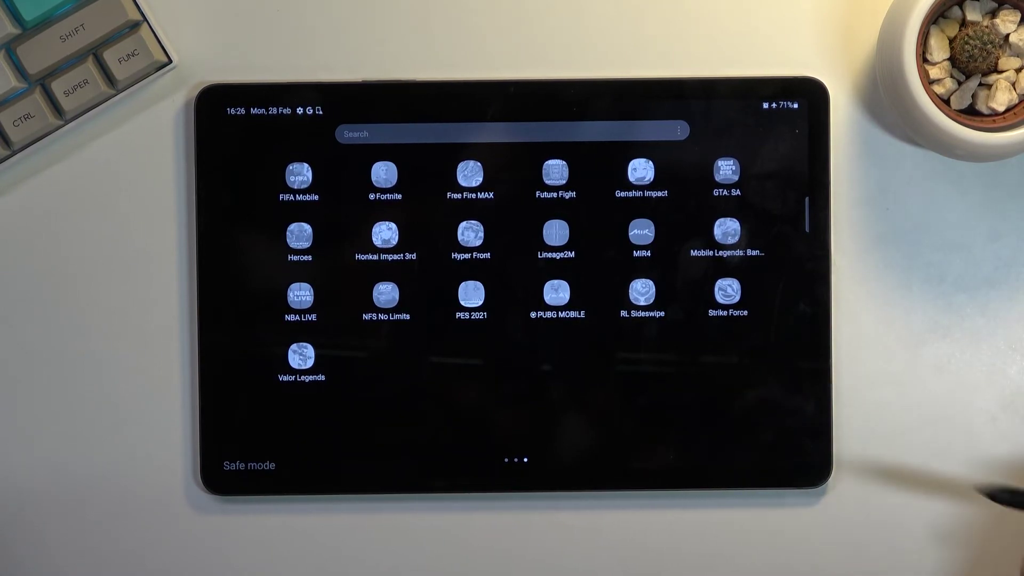
# Step: Tap RL Sideswipe to see the Safe mode disabled notice, then close the drawer
pyautogui.click(641, 293)
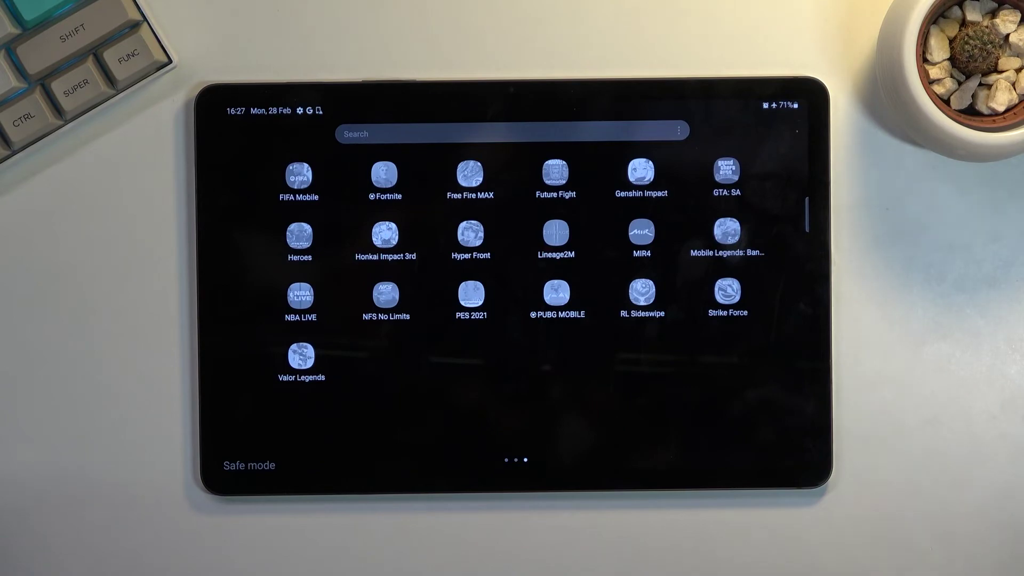
pyautogui.moveTo(571, 480); pyautogui.dragTo(617, 344)
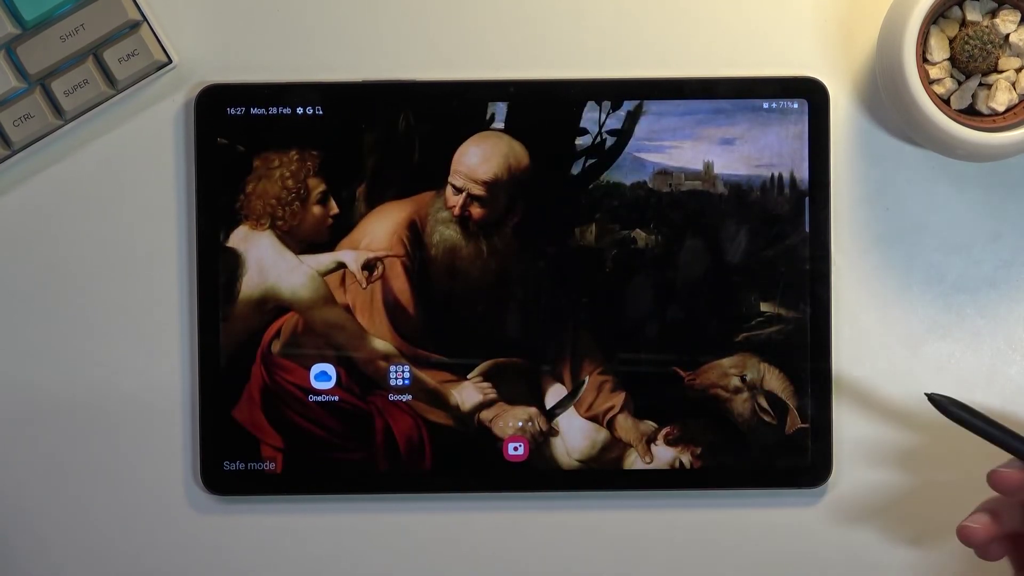
pyautogui.moveTo(755, 103)
pyautogui.mouseDown()
pyautogui.moveTo(742, 128)
pyautogui.moveTo(760, 165)
pyautogui.mouseUp()
pyautogui.click(724, 143)
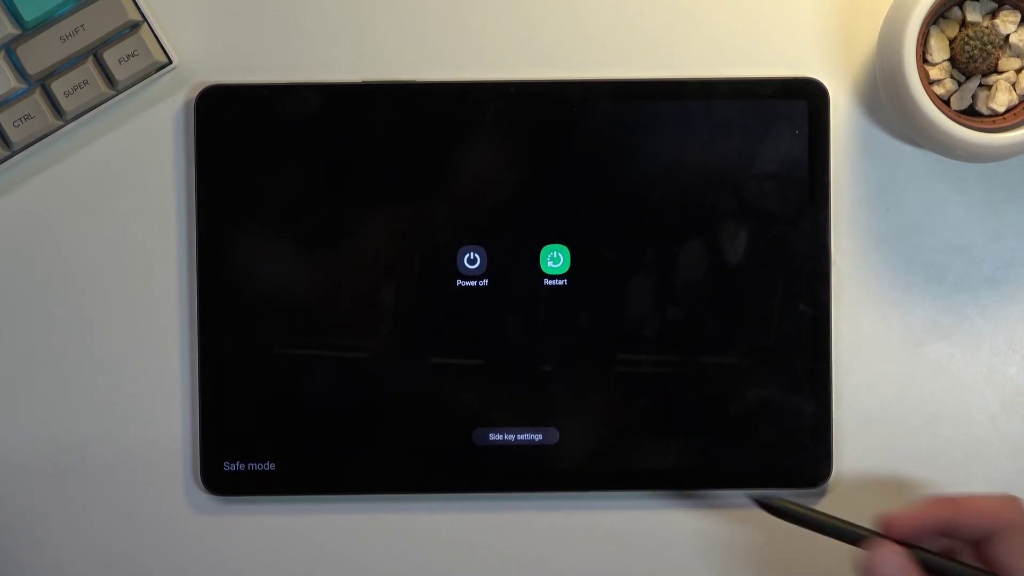
pyautogui.click(652, 453)
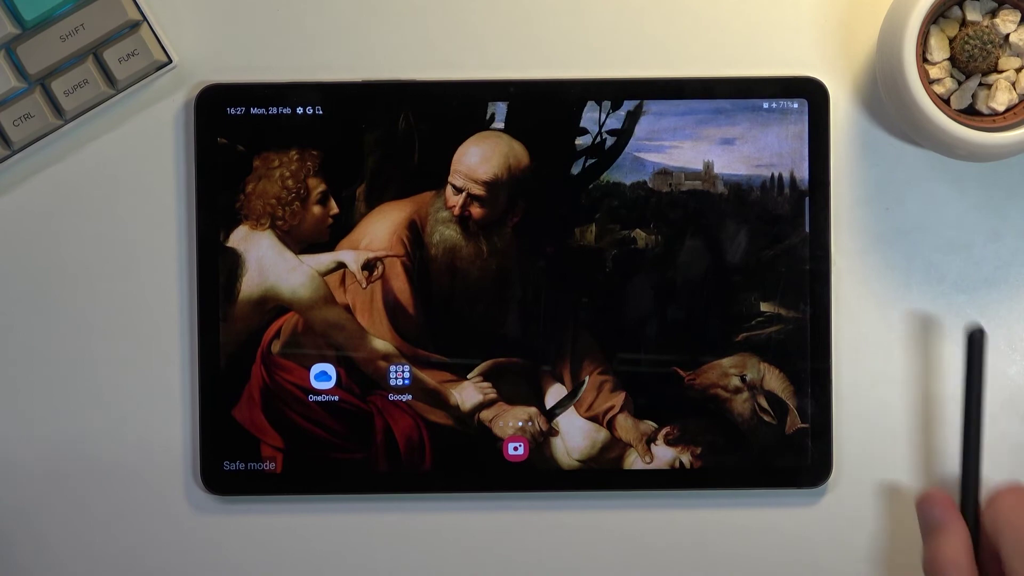